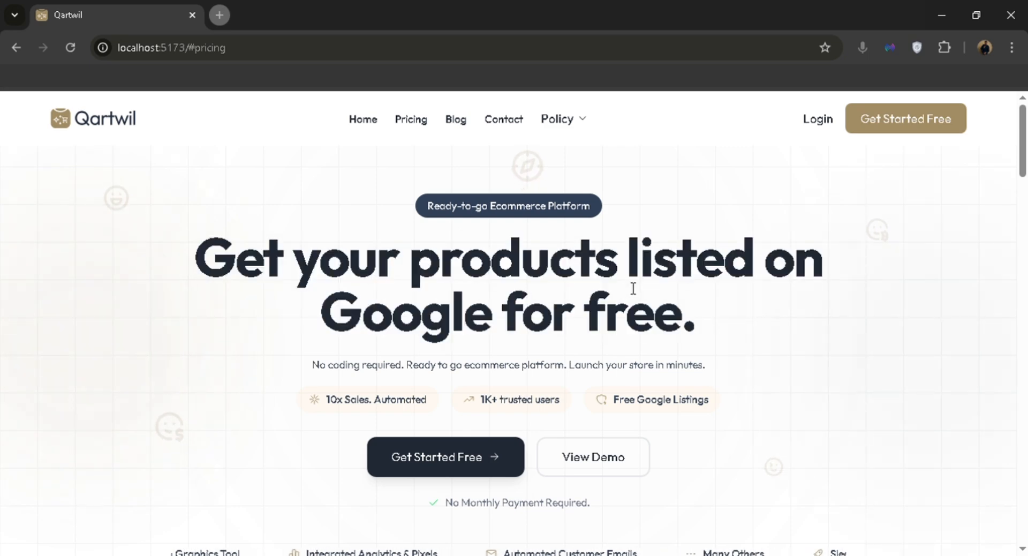
Scroll down to the Plans for Everyone pricing showing the Starter, Standard and Premium plans.
scroll(549, 266, down, 7)
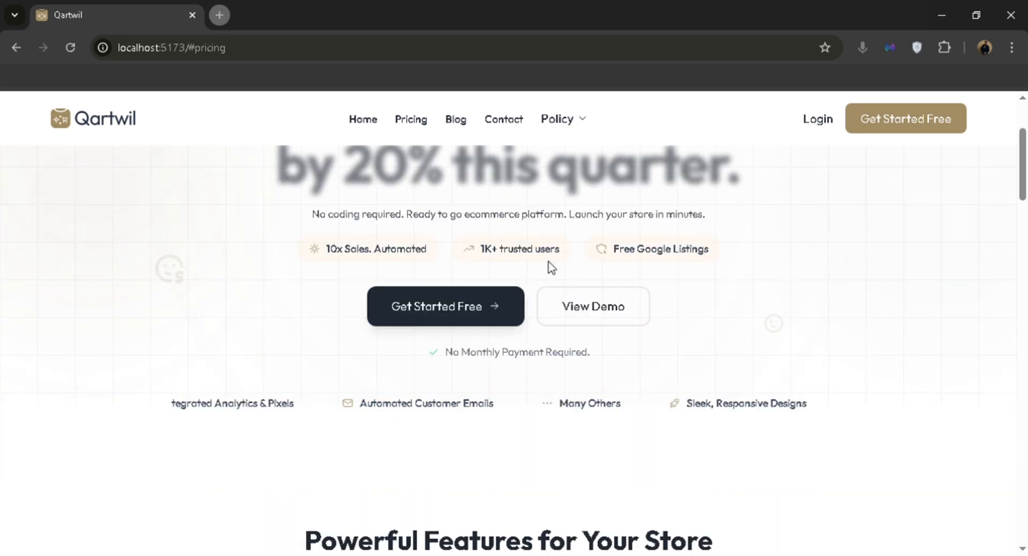
scroll(551, 266, down, 8)
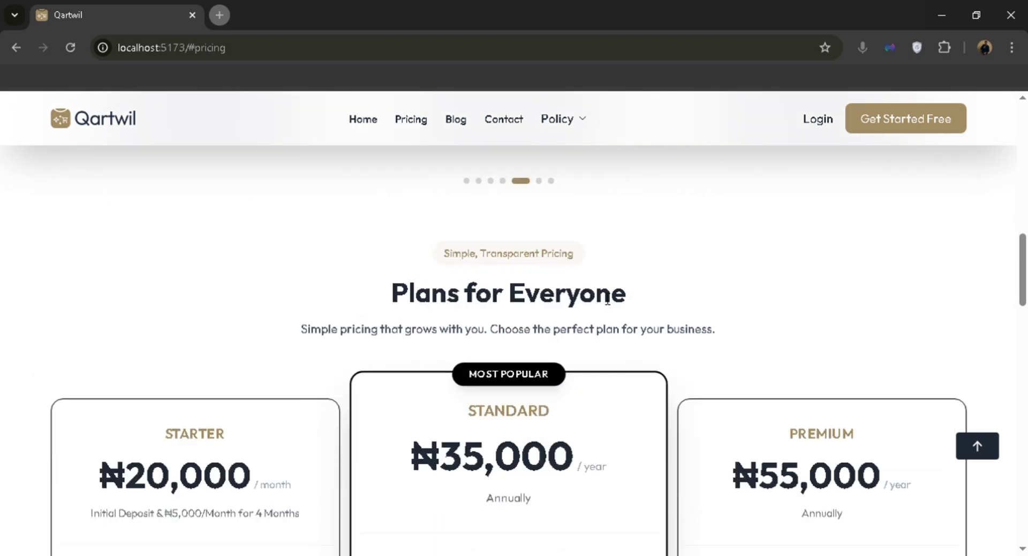
scroll(577, 275, down, 1)
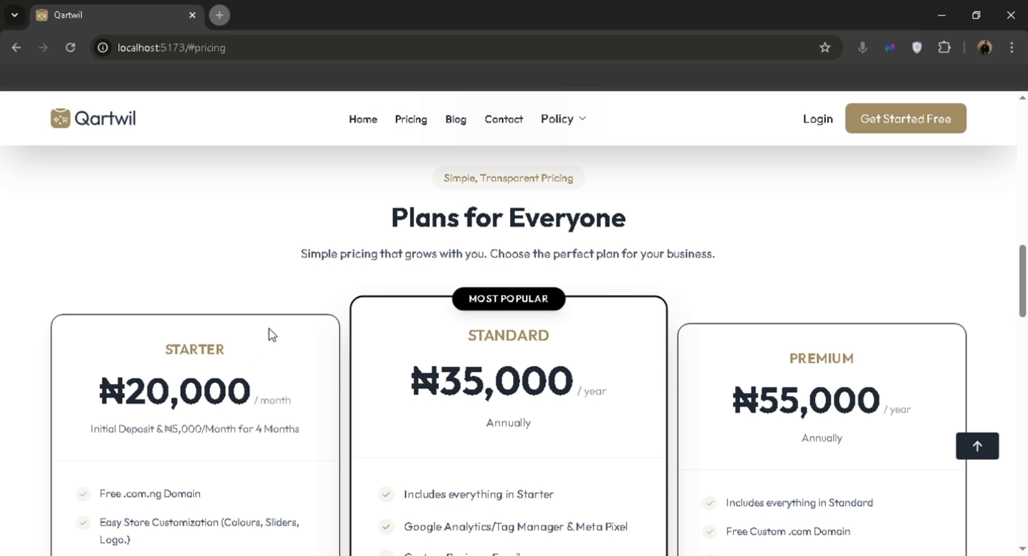
scroll(283, 320, down, 1)
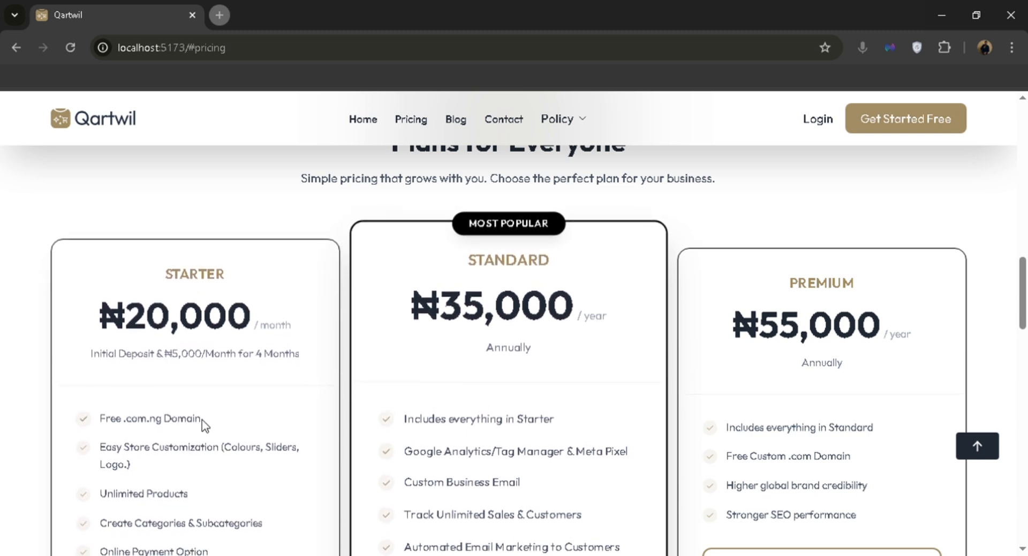
drag(203, 418, 107, 427)
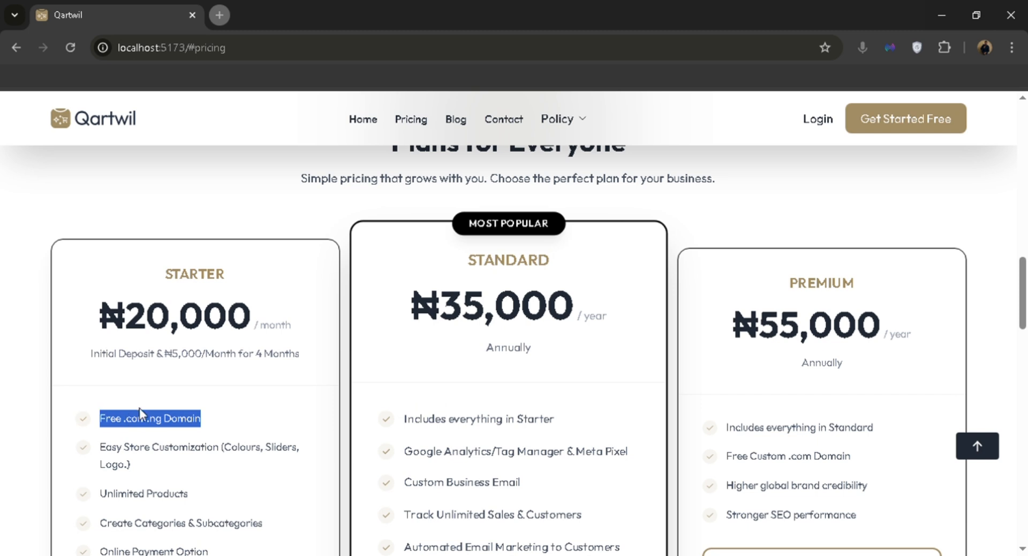
click(184, 428)
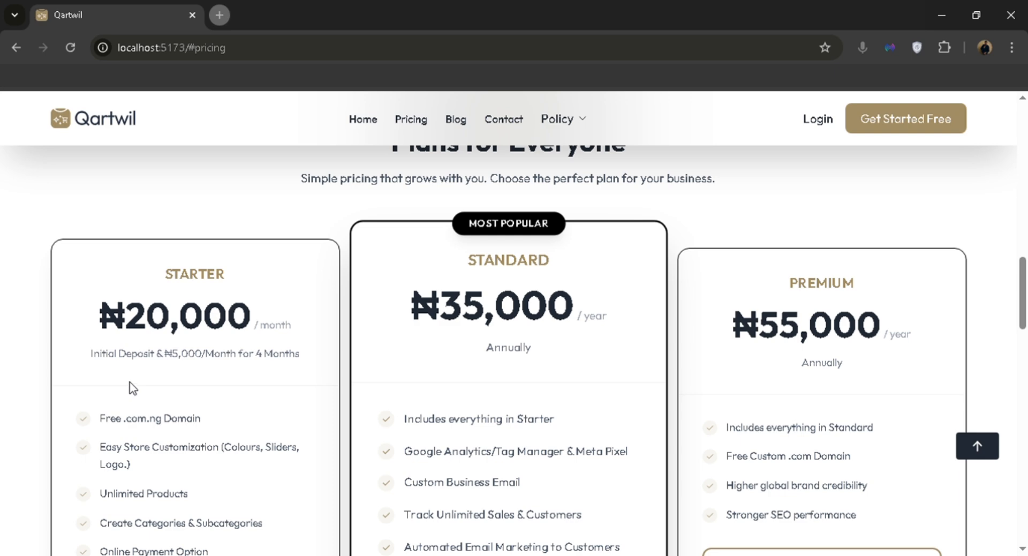
scroll(375, 322, down, 2)
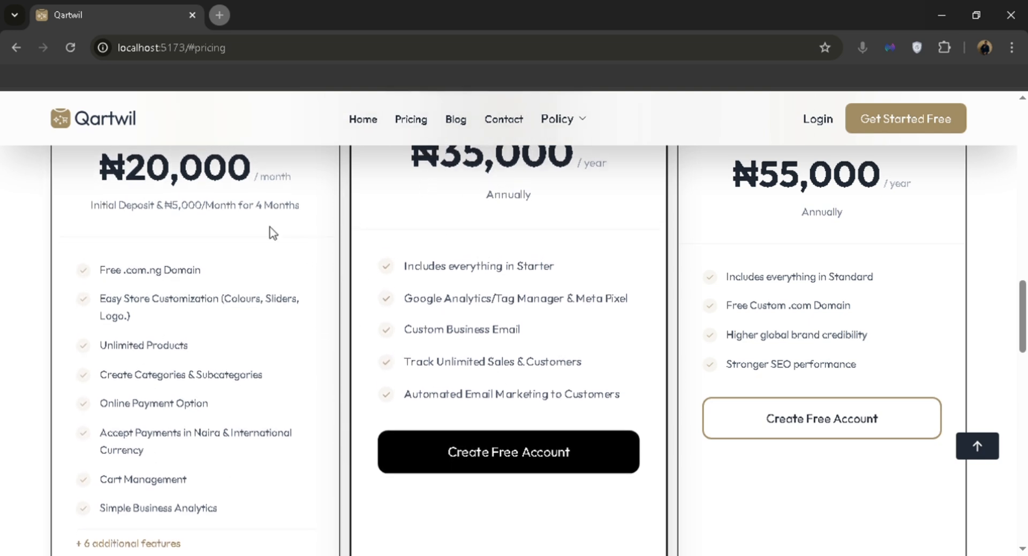
scroll(438, 294, up, 2)
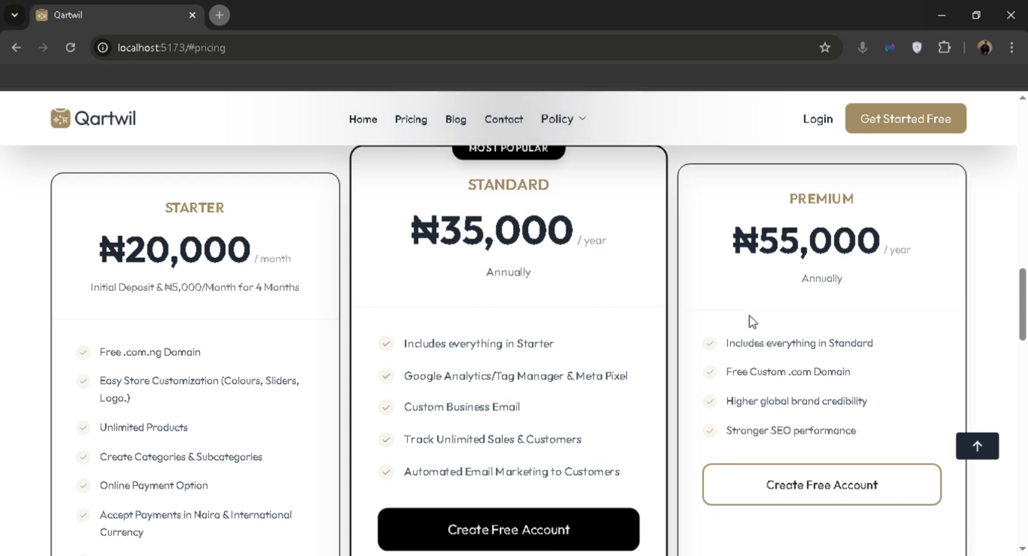
drag(793, 380, 860, 382)
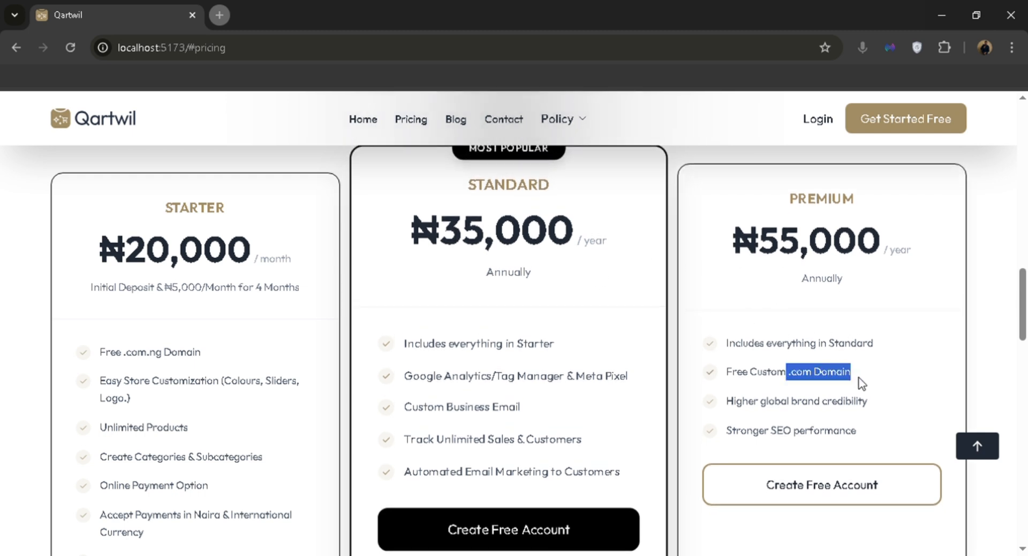
click(863, 376)
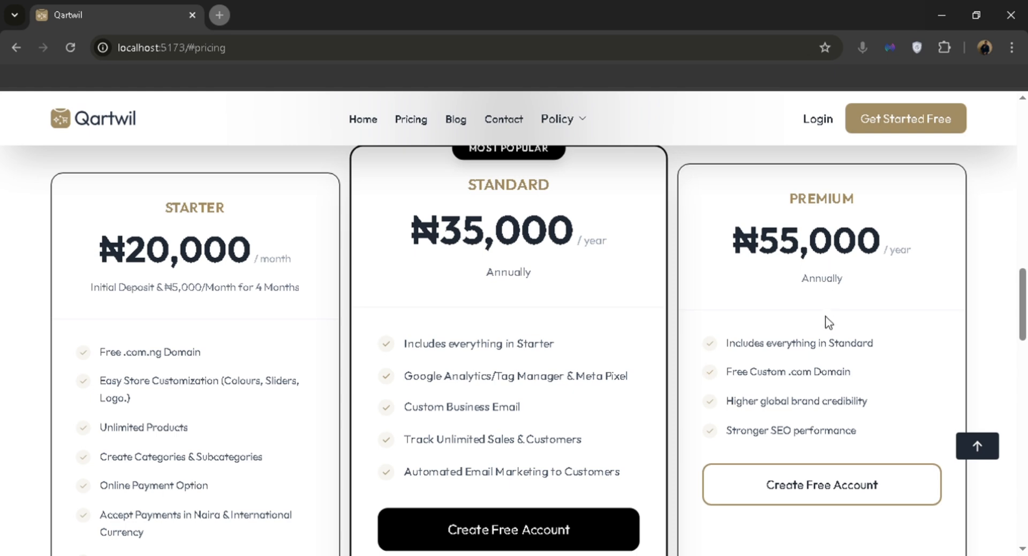
scroll(645, 333, up, 3)
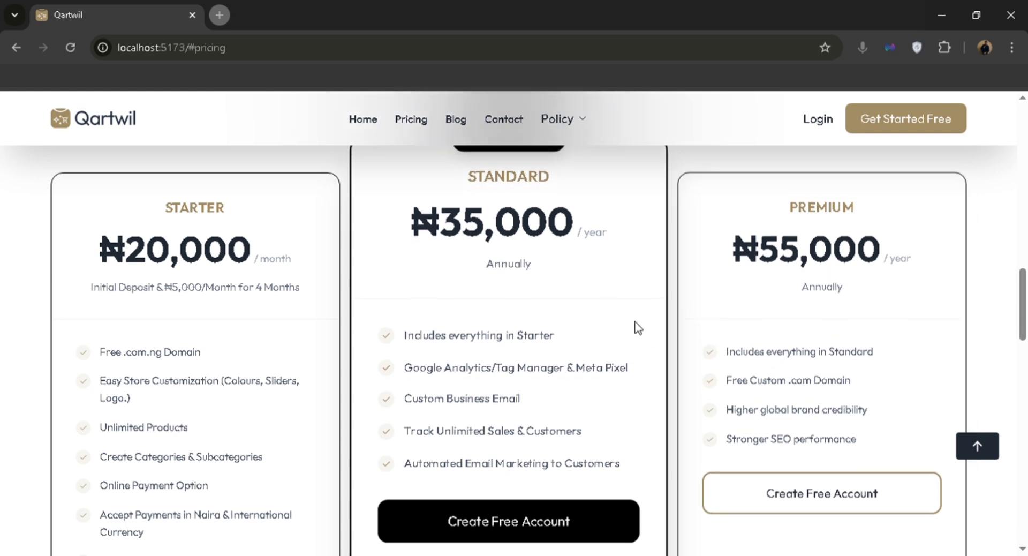
scroll(638, 328, down, 3)
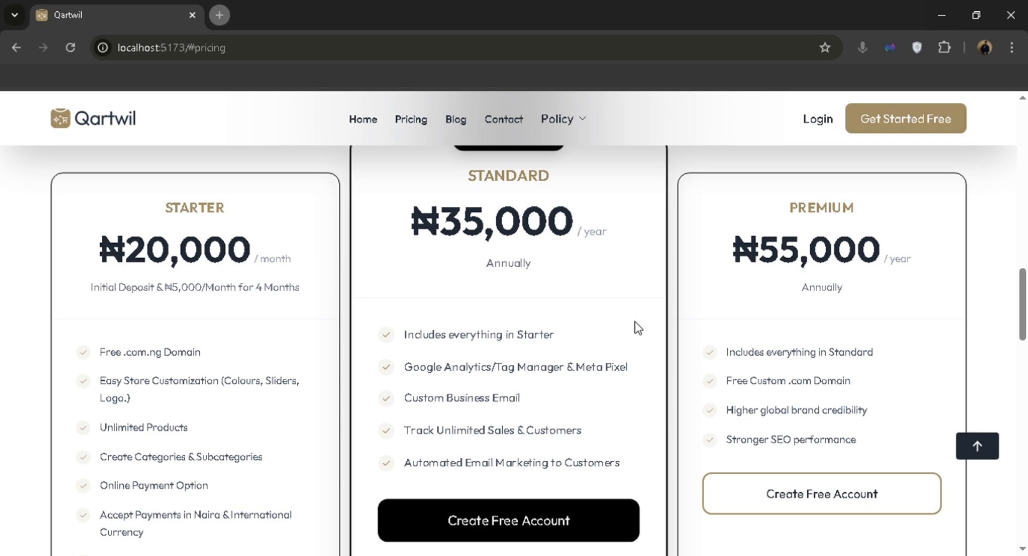
scroll(590, 263, down, 2)
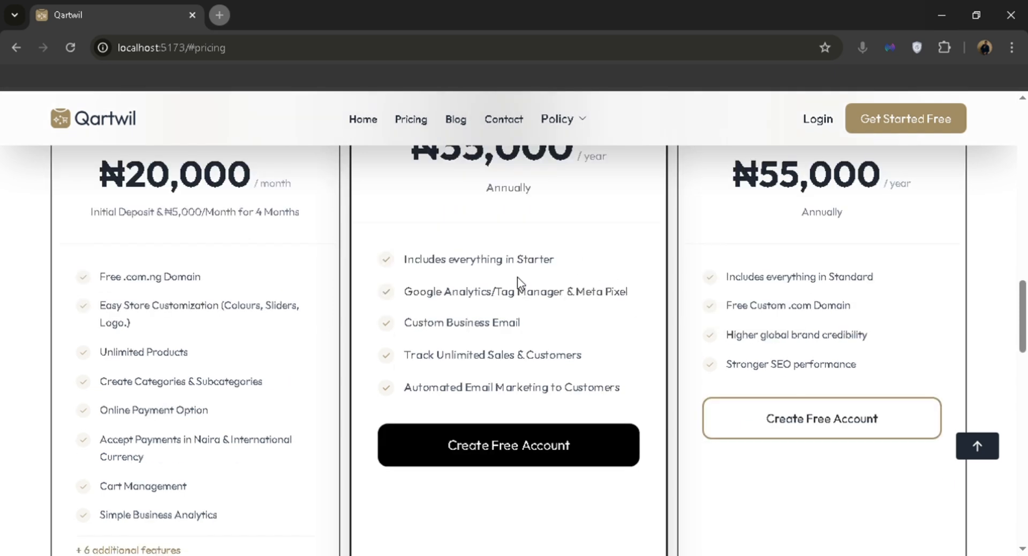
scroll(518, 278, down, 2)
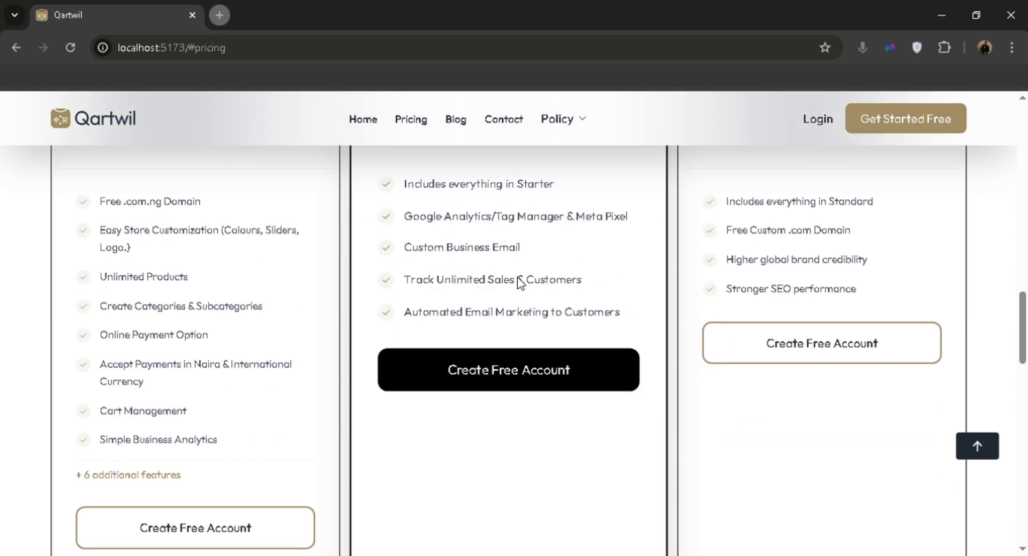
Start a free Starter-plan account and look over the registration form with Nigeria preselected.
click(194, 518)
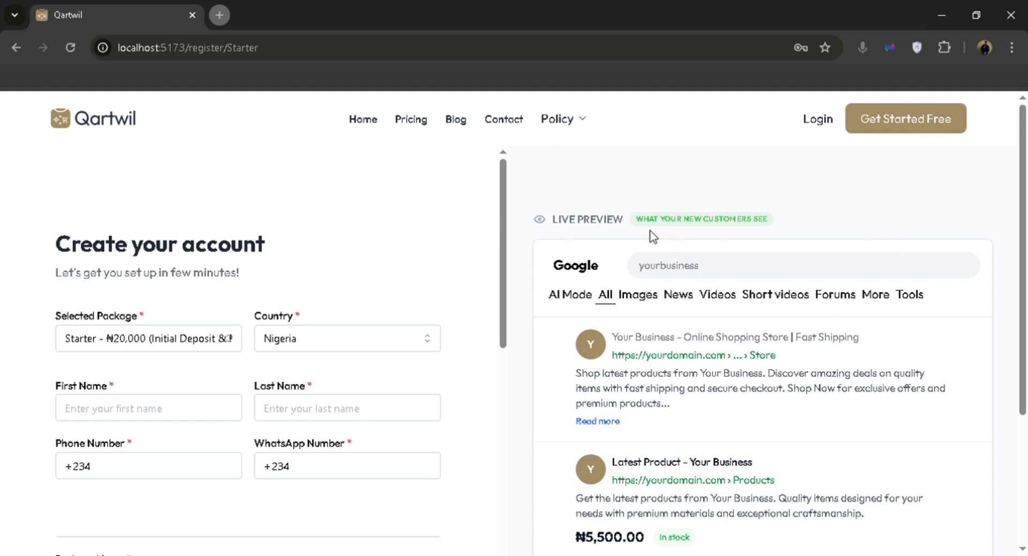
scroll(581, 287, down, 1)
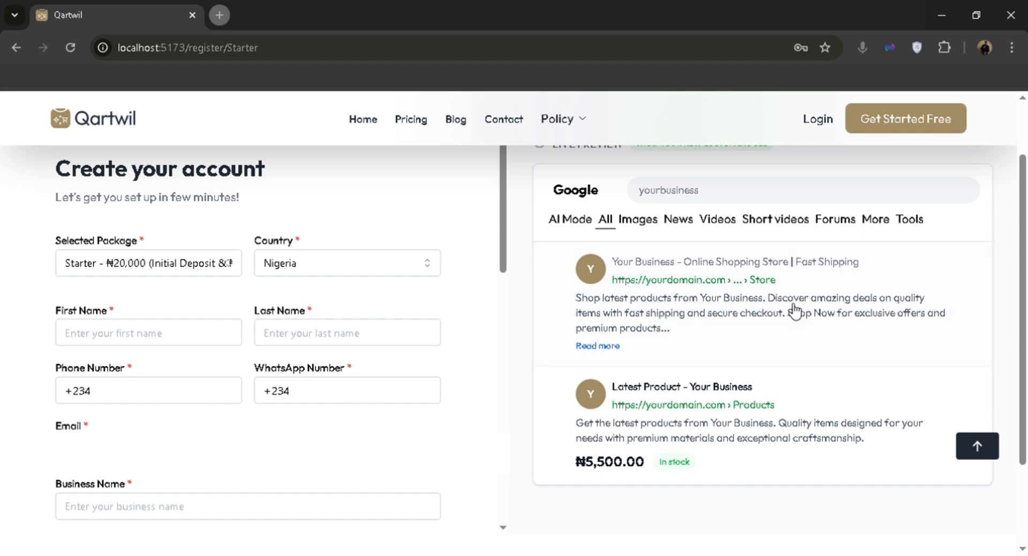
scroll(403, 338, up, 1)
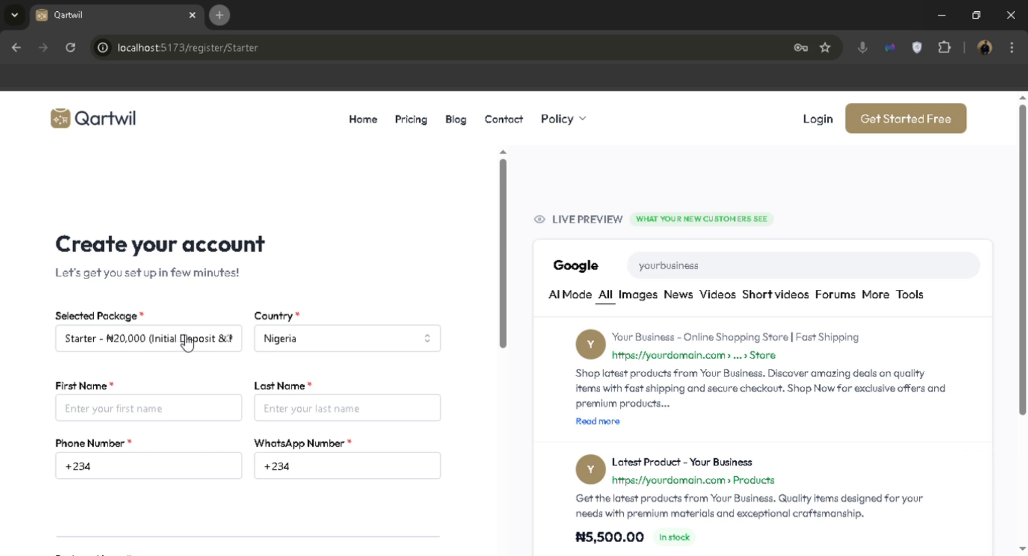
click(164, 345)
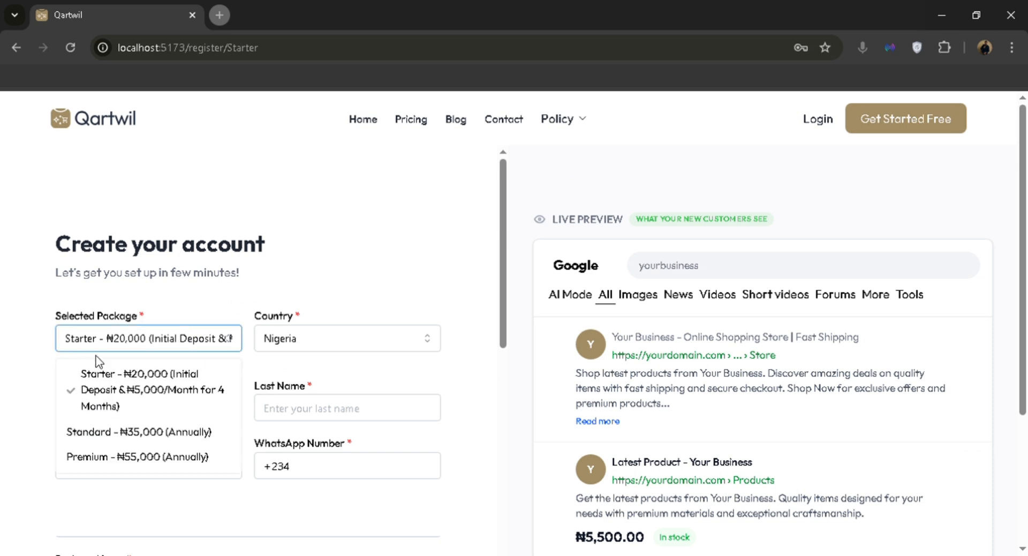
click(337, 259)
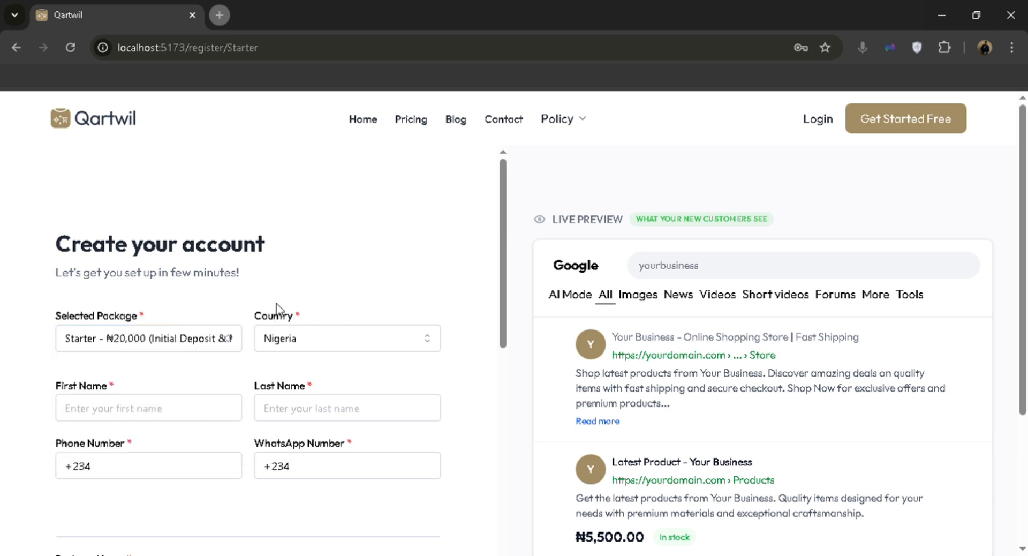
scroll(343, 298, down, 1)
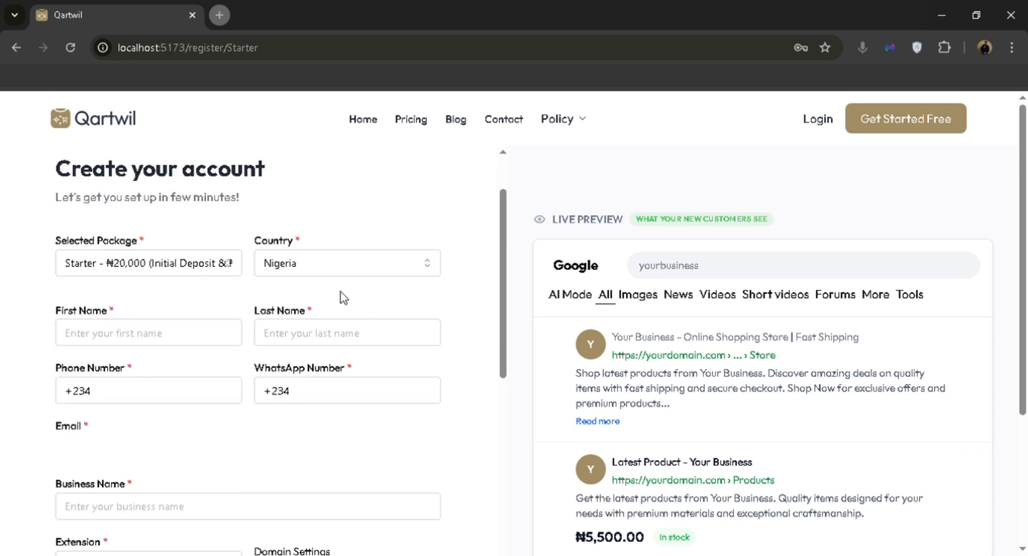
click(376, 273)
scroll(340, 379, up, 8)
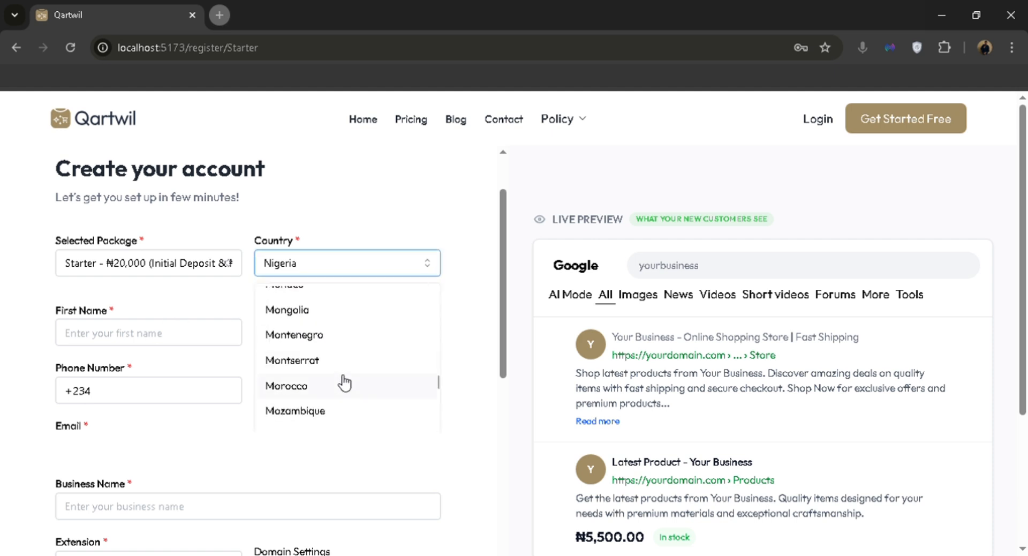
scroll(341, 379, down, 6)
click(360, 222)
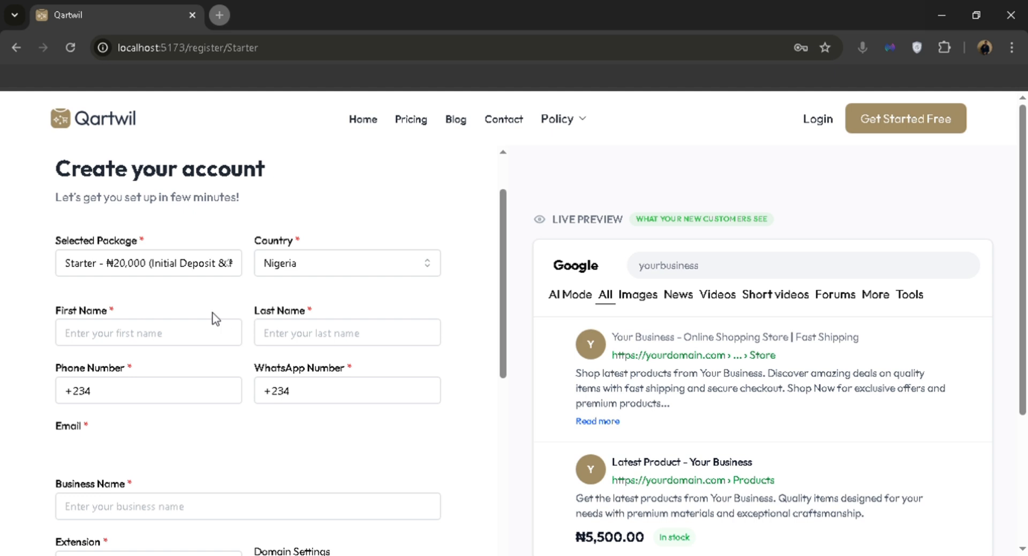
scroll(231, 278, down, 1)
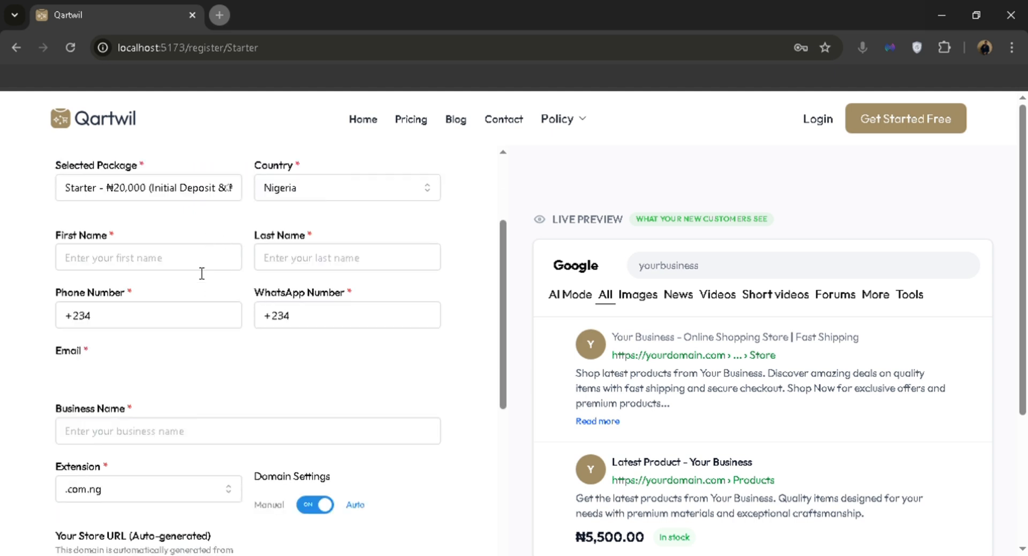
Enter the contact's first and last name.
click(176, 267)
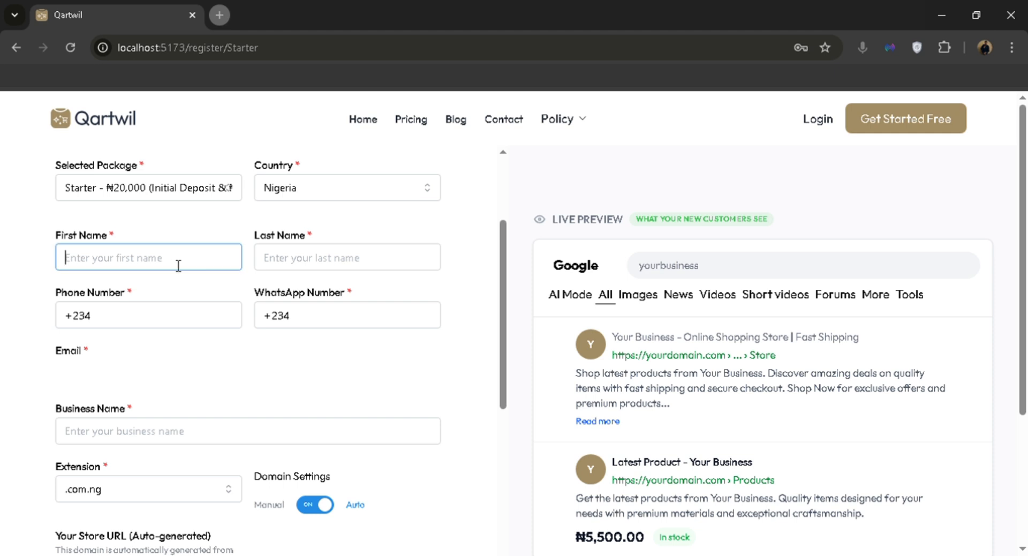
text(Jo)
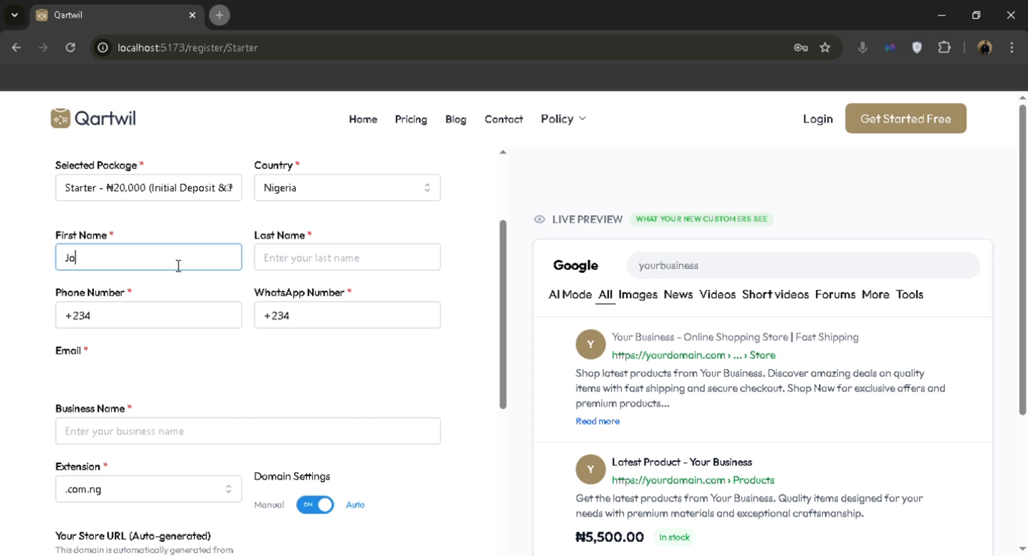
text(hn)
key(Tab)
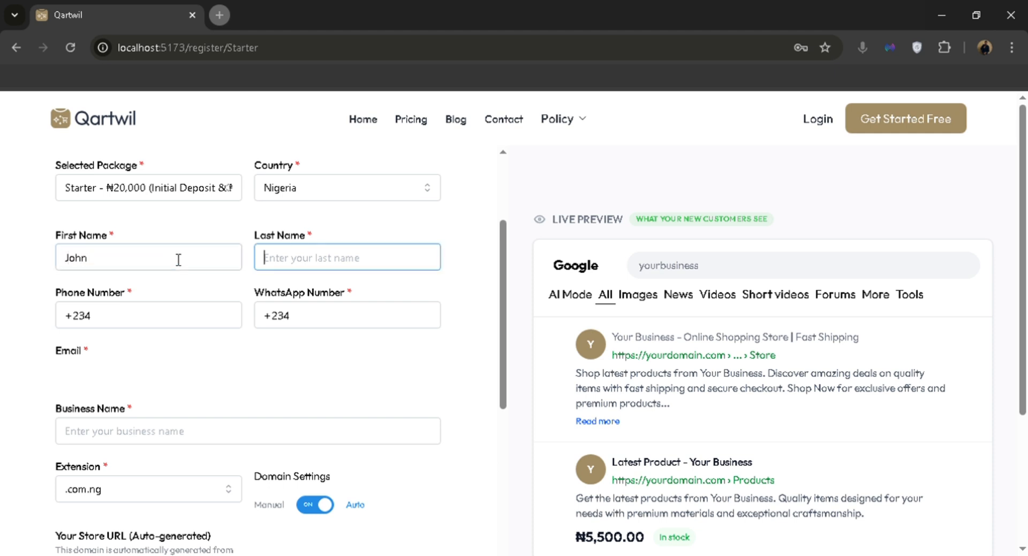
text(Doe)
Enter the contact's phone number and reuse it as the WhatsApp number.
click(179, 315)
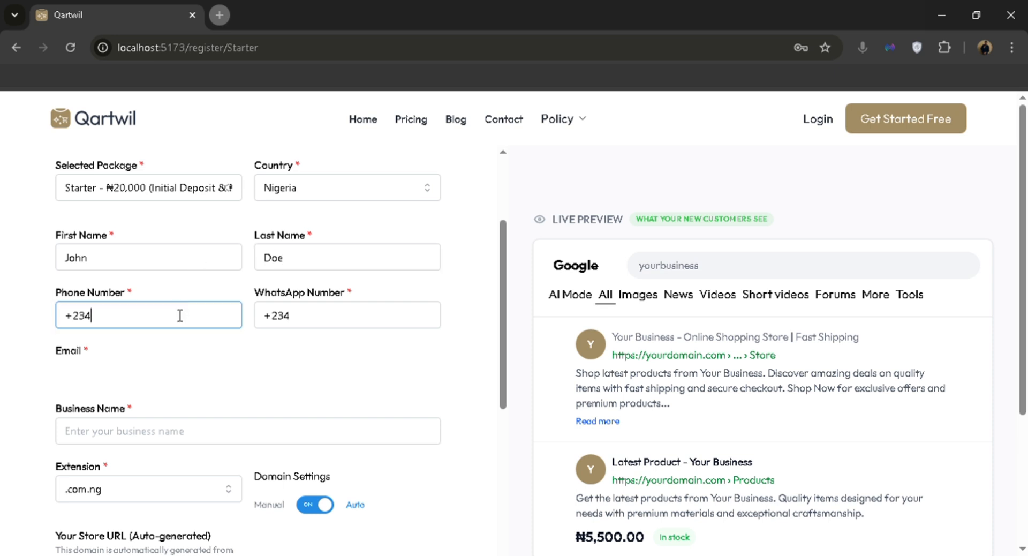
key(ctrl+a)
key(ctrl+c)
key(Tab)
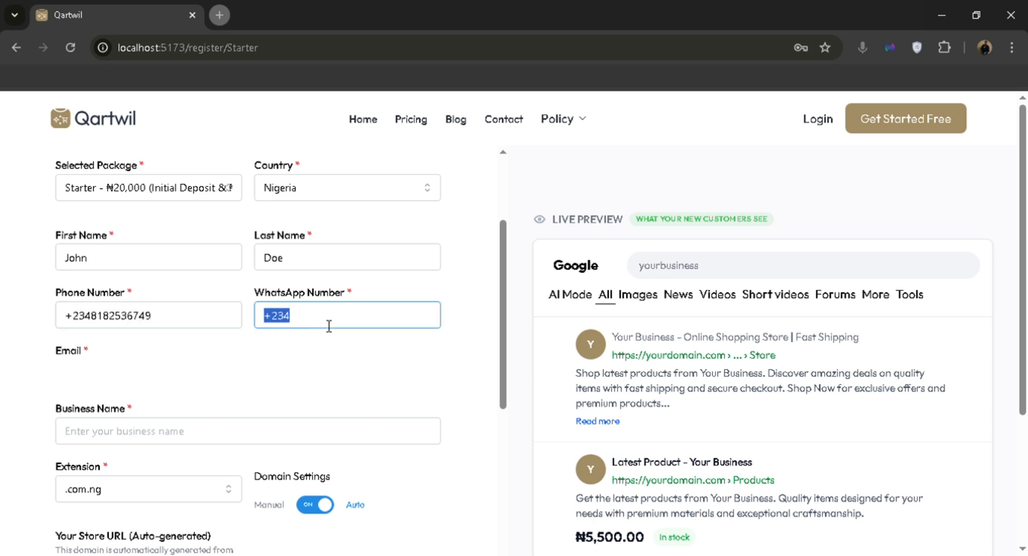
key(ctrl+v)
click(210, 346)
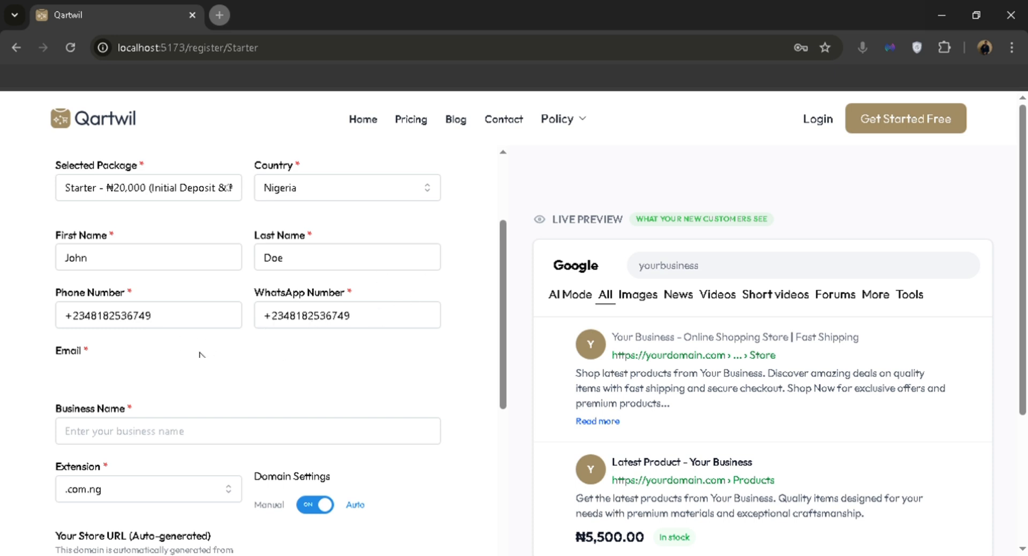
Fill in the contact's e-mail address.
click(245, 355)
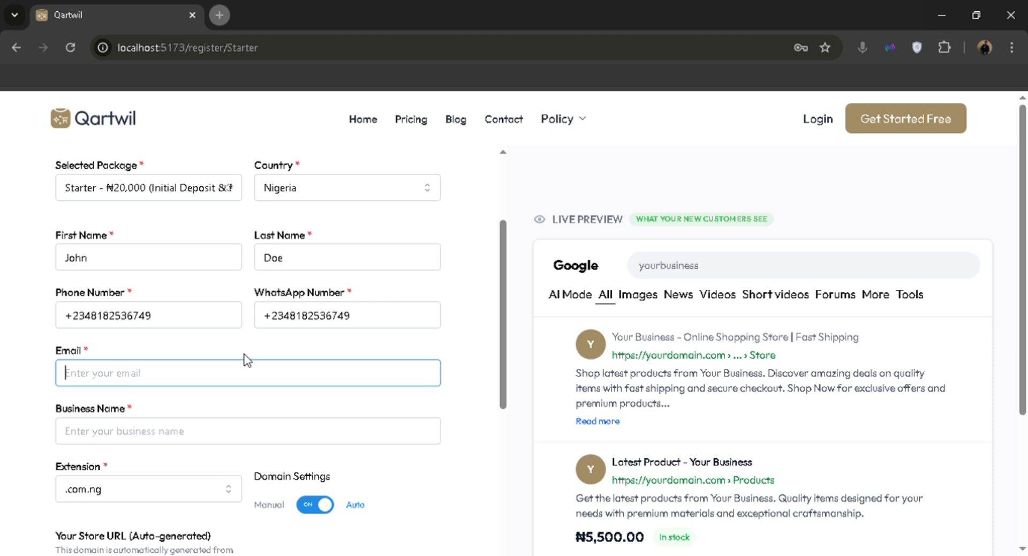
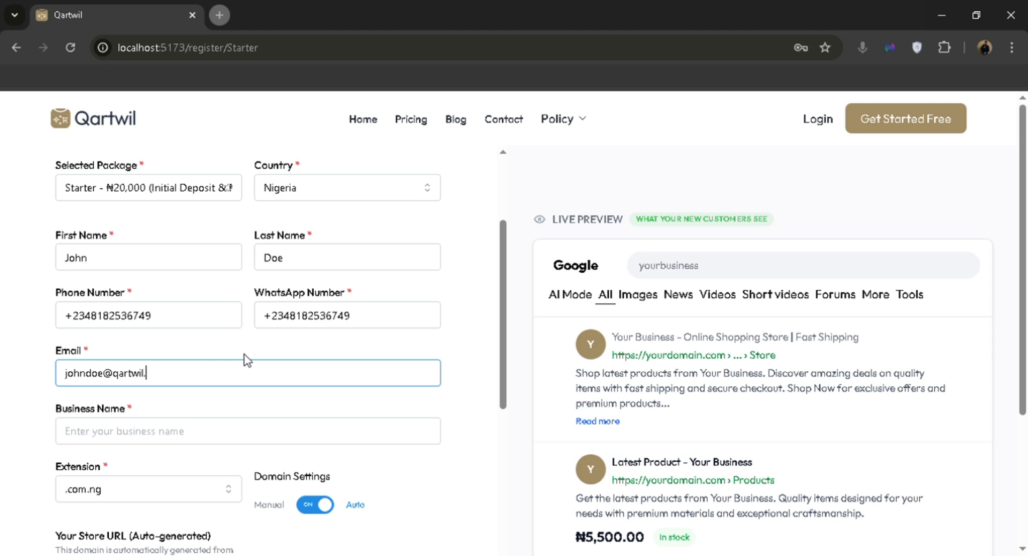
key(Tab)
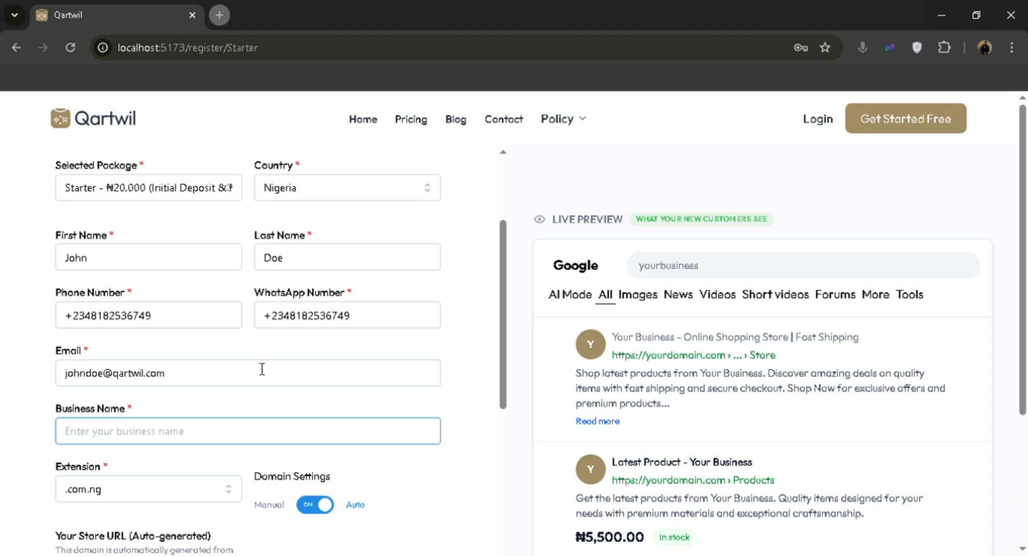
Enter business name 'John Fragrance', try the .com extension, then revert to .com.ng.
text(J)
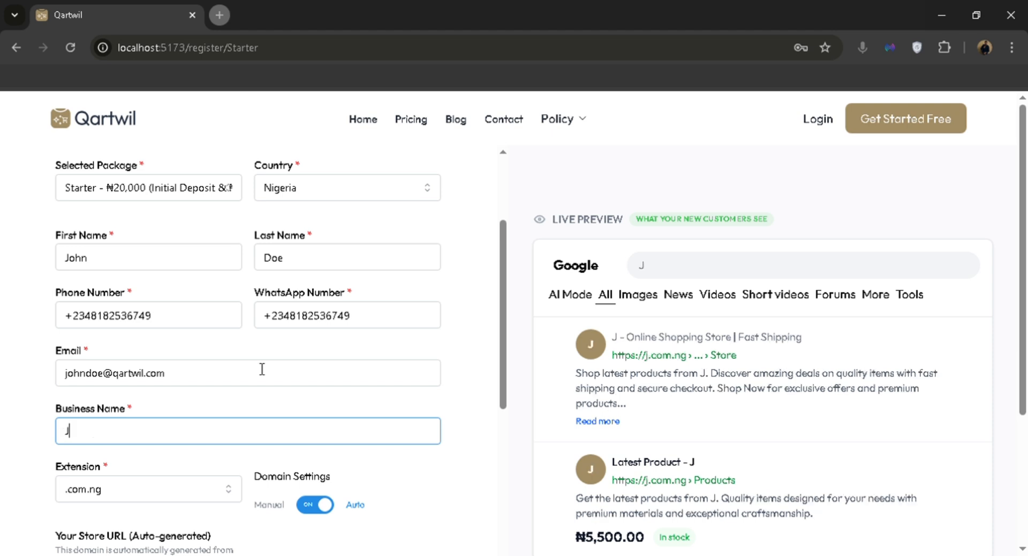
text(ohn Fragrance)
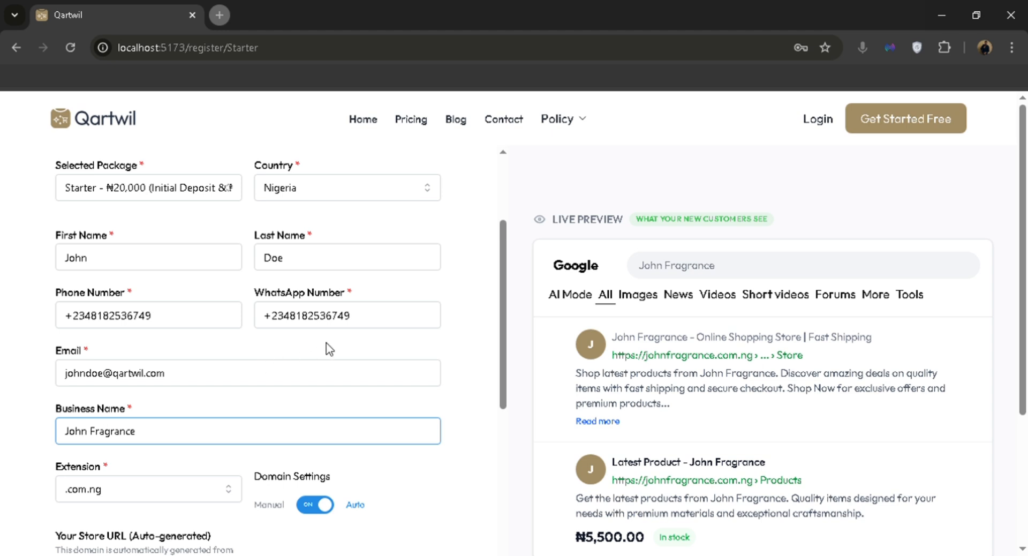
scroll(355, 340, down, 1)
scroll(486, 305, down, 1)
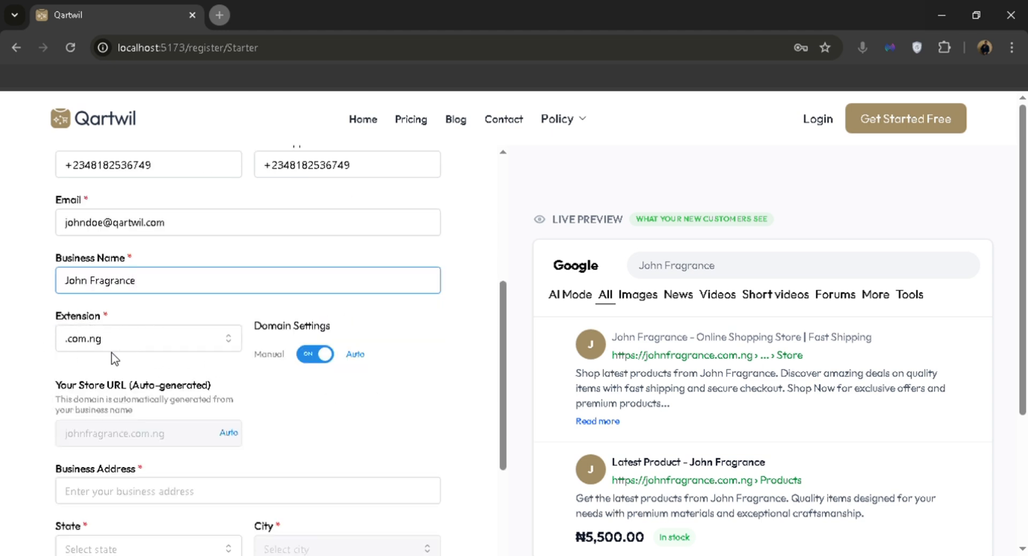
click(126, 347)
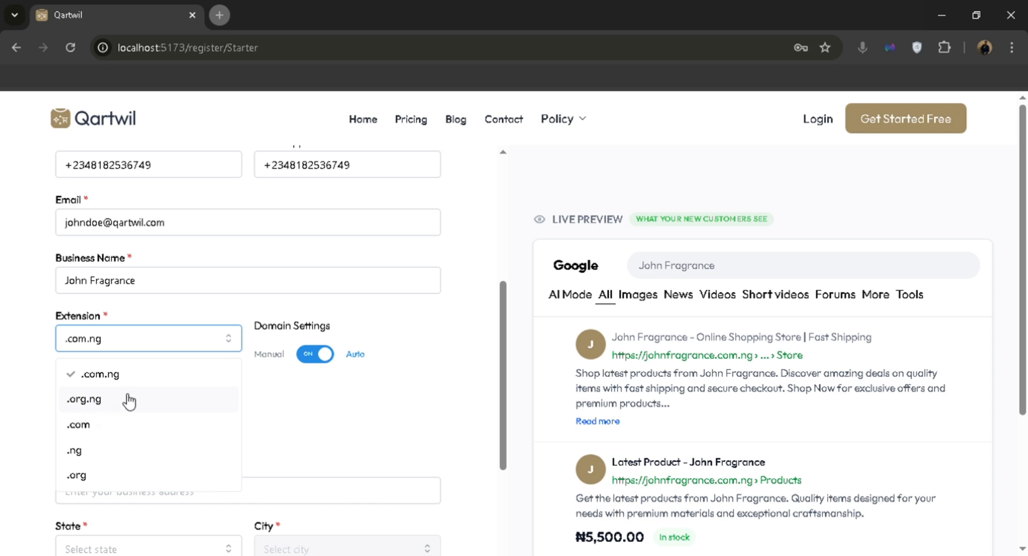
click(106, 435)
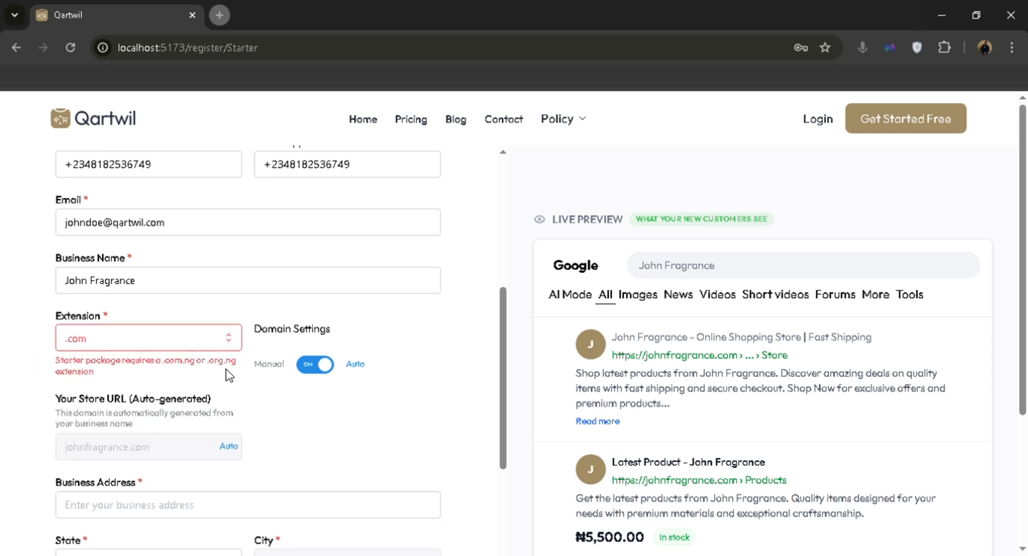
click(114, 343)
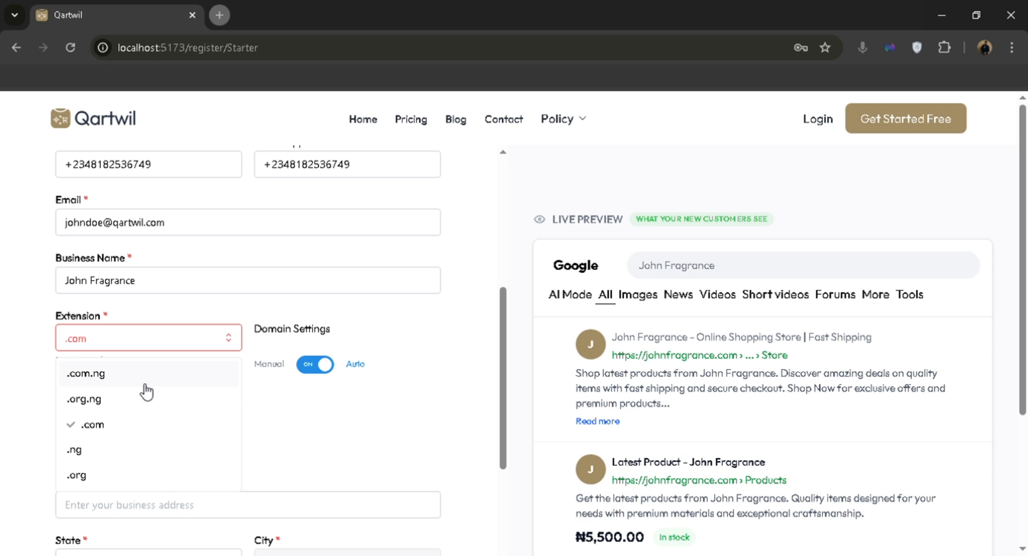
click(119, 374)
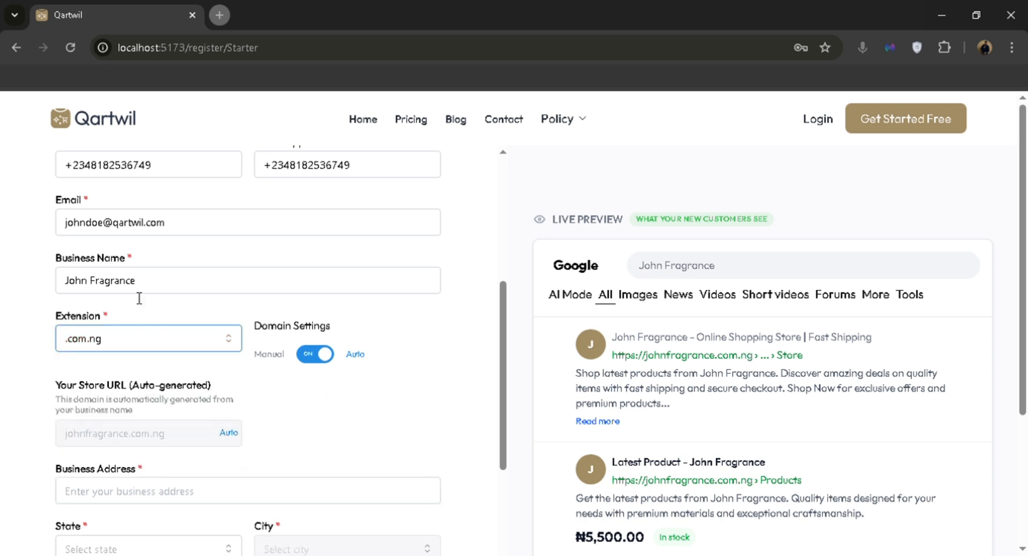
scroll(91, 290, down, 1)
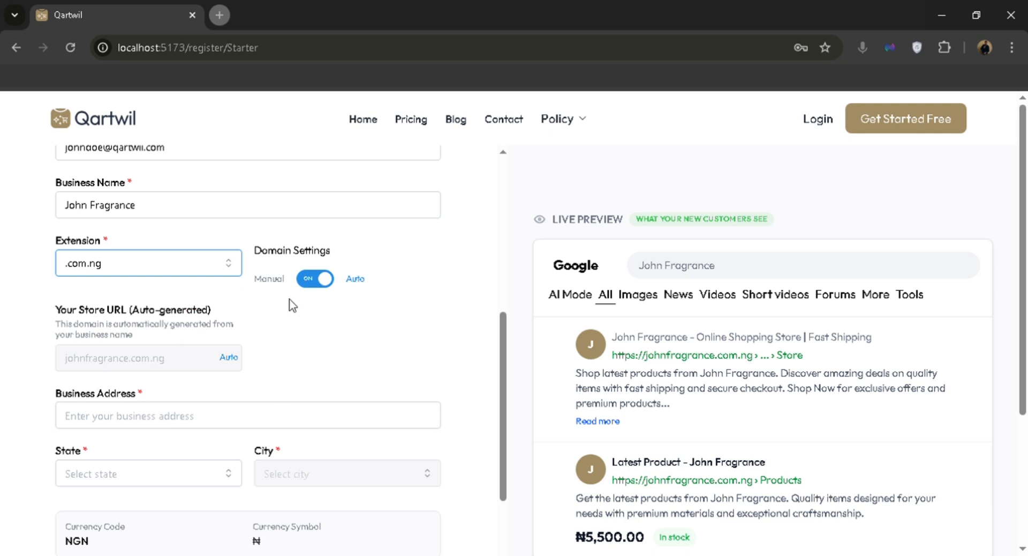
click(321, 279)
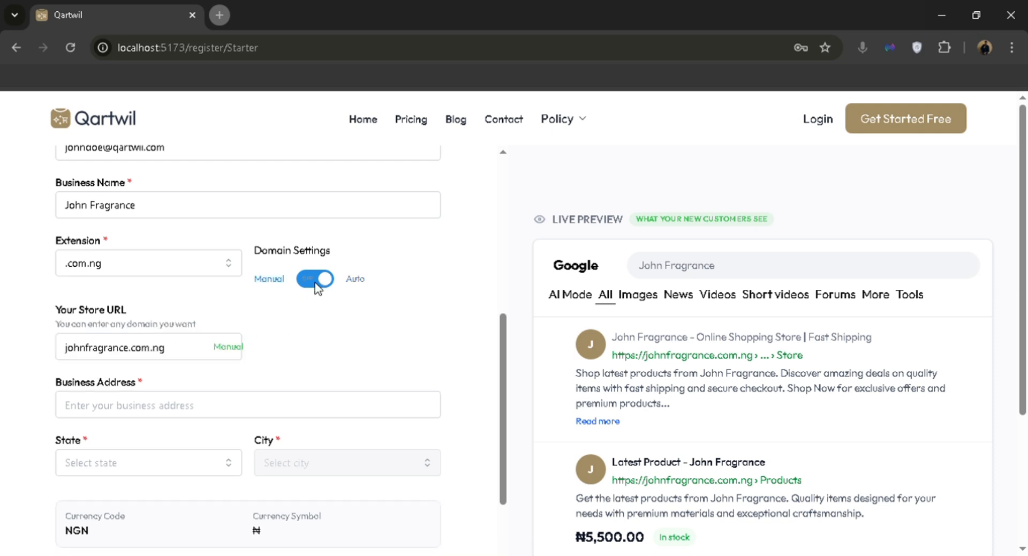
click(130, 353)
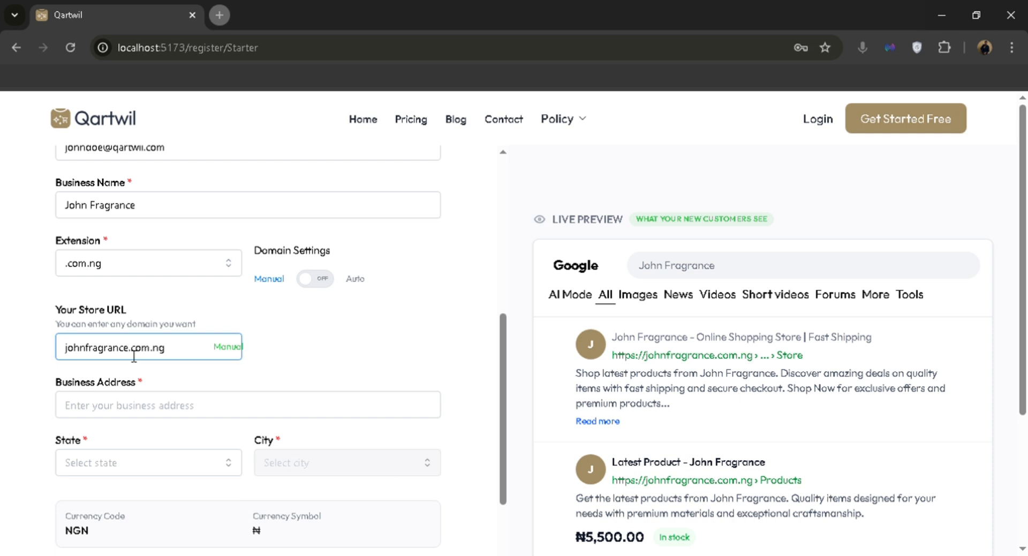
drag(134, 355, 38, 356)
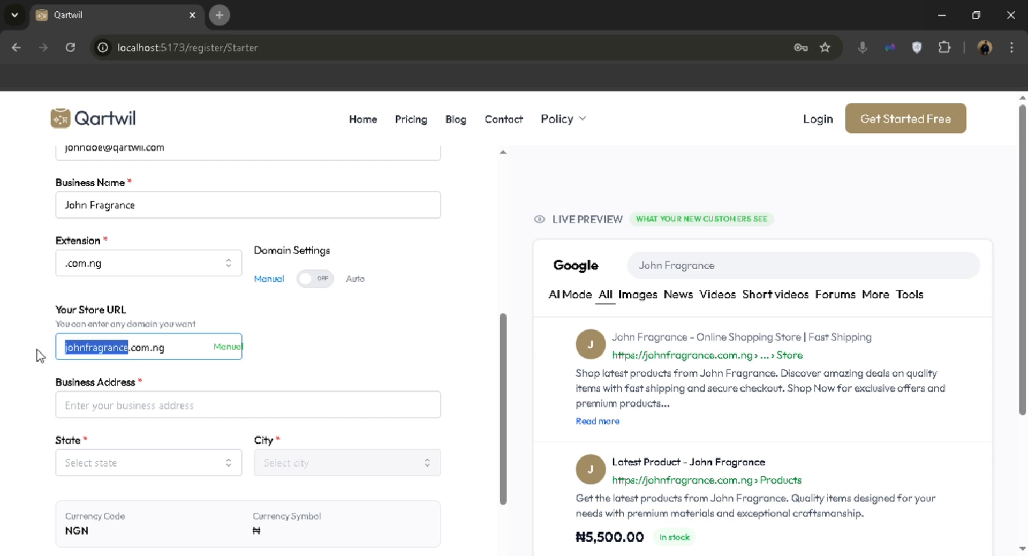
text(goforj)
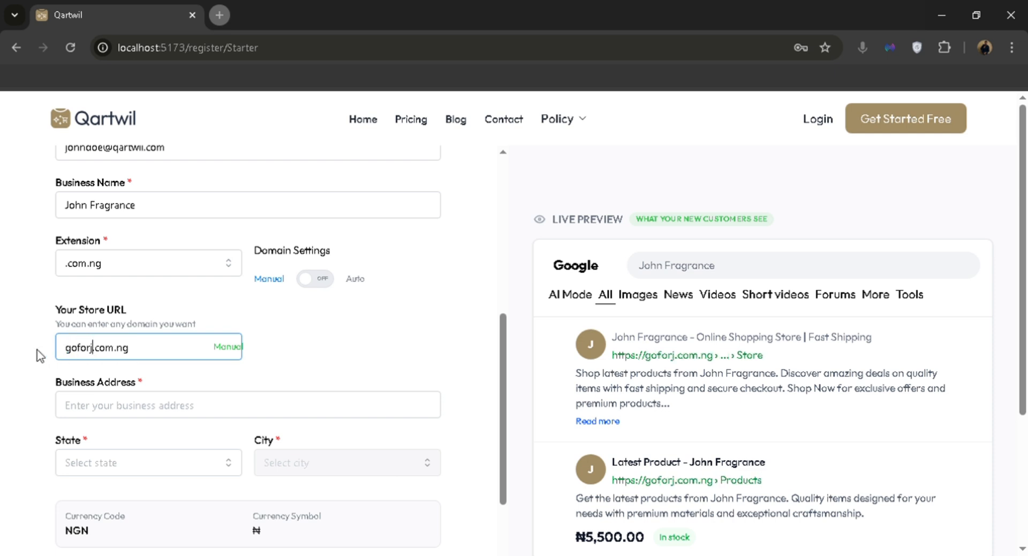
text(ohn)
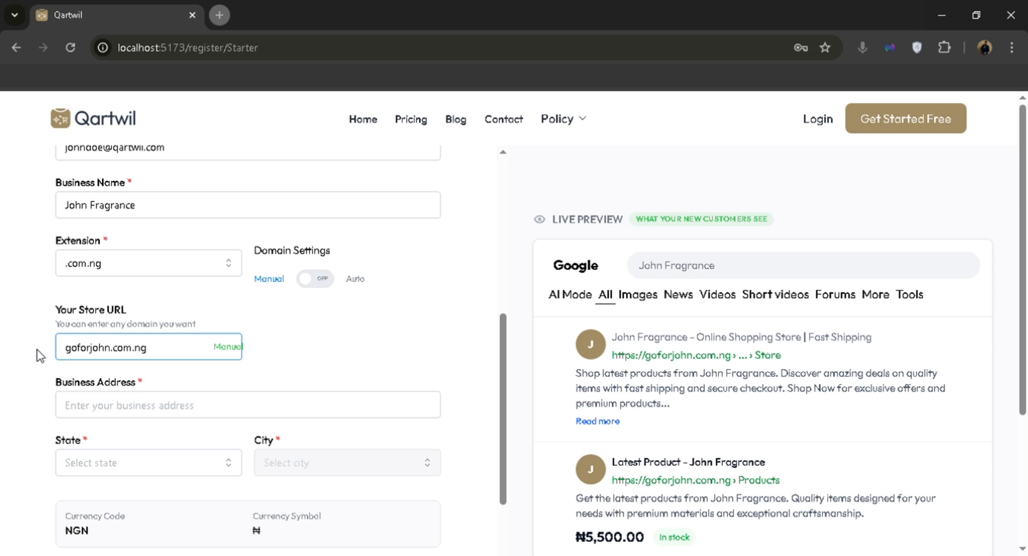
text(fragrance)
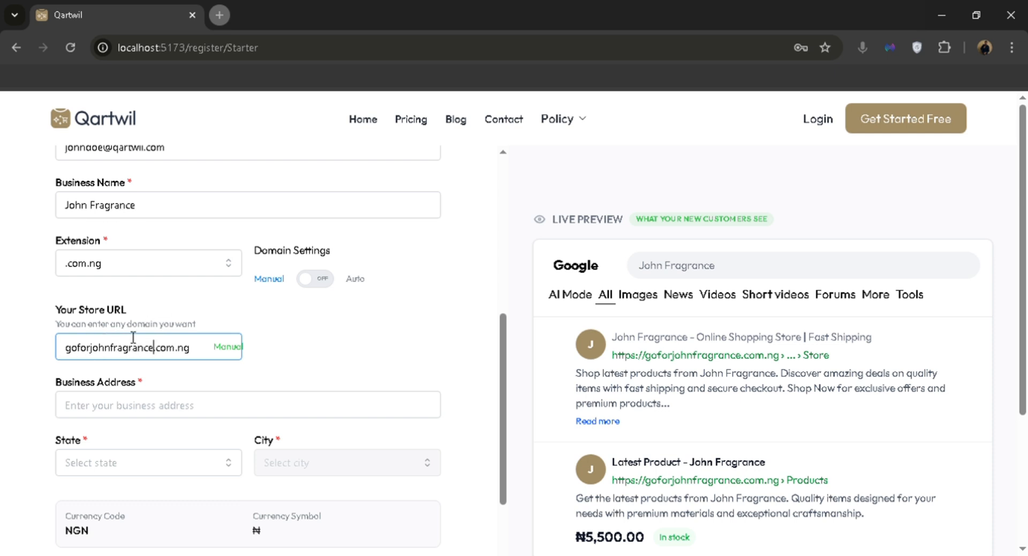
click(314, 279)
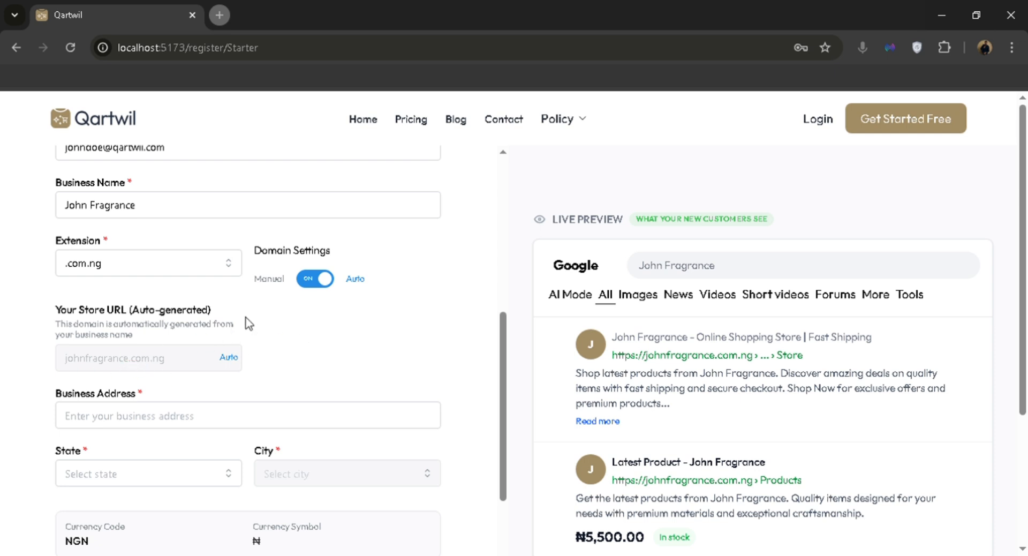
key(Tab)
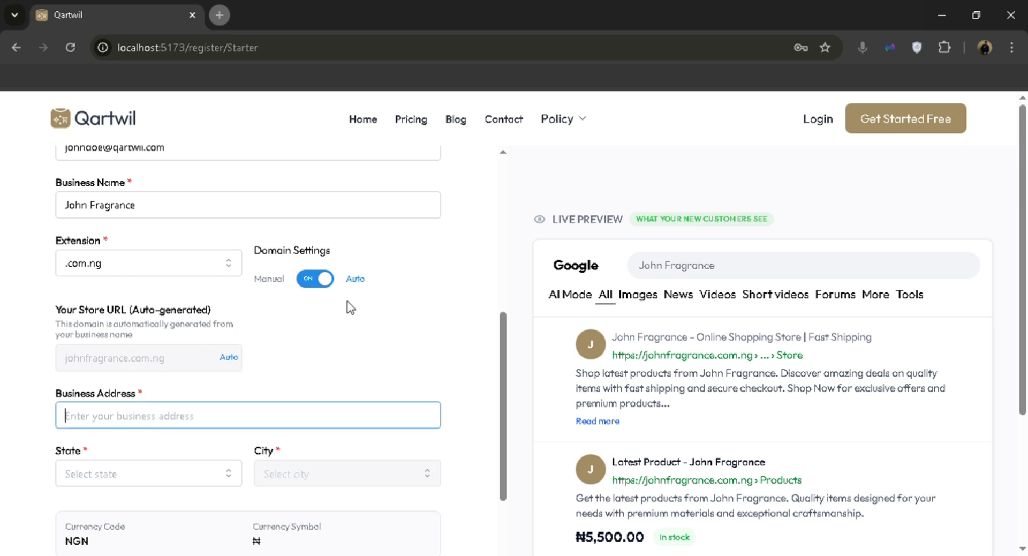
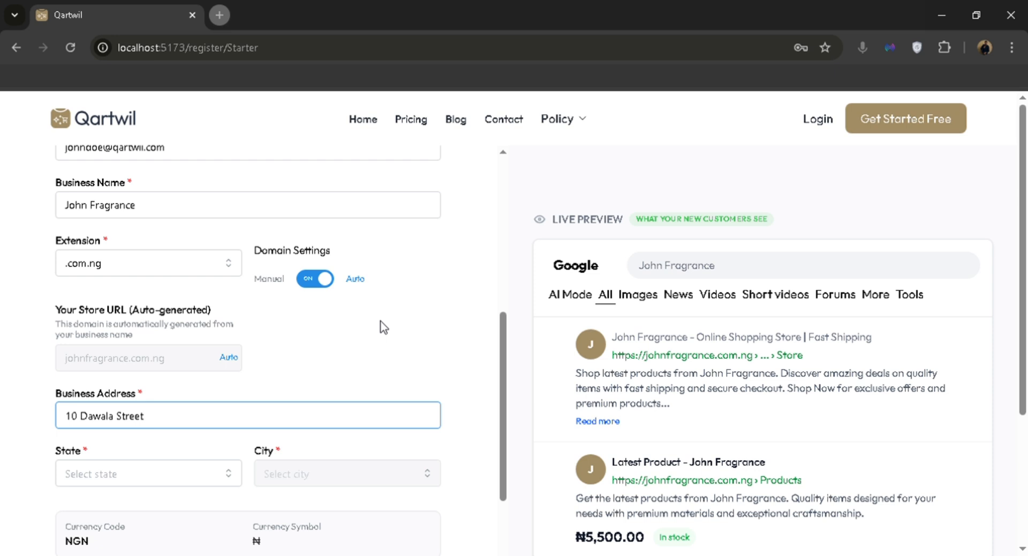
Enter the business address and choose Adamawa as state and Gombi as city.
scroll(384, 327, down, 3)
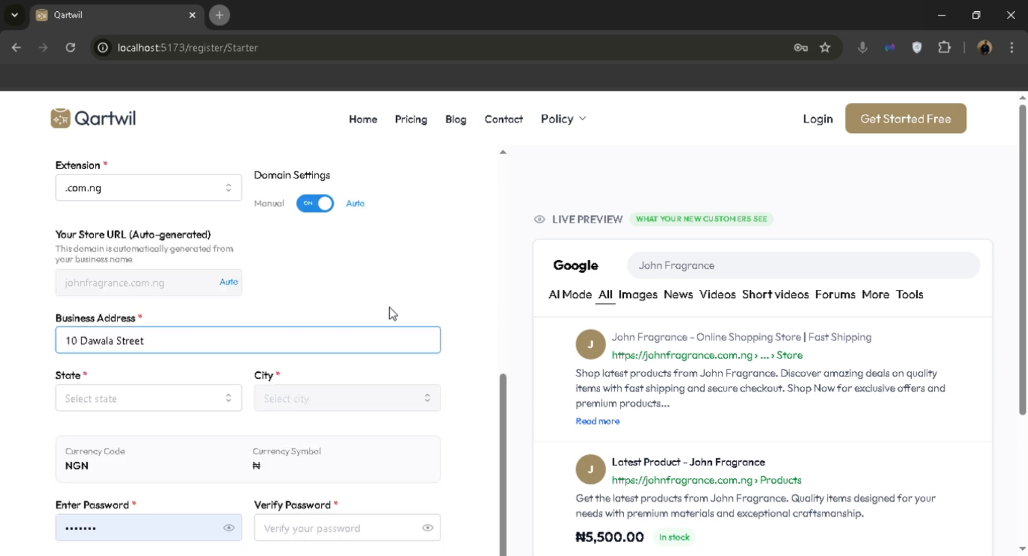
click(140, 323)
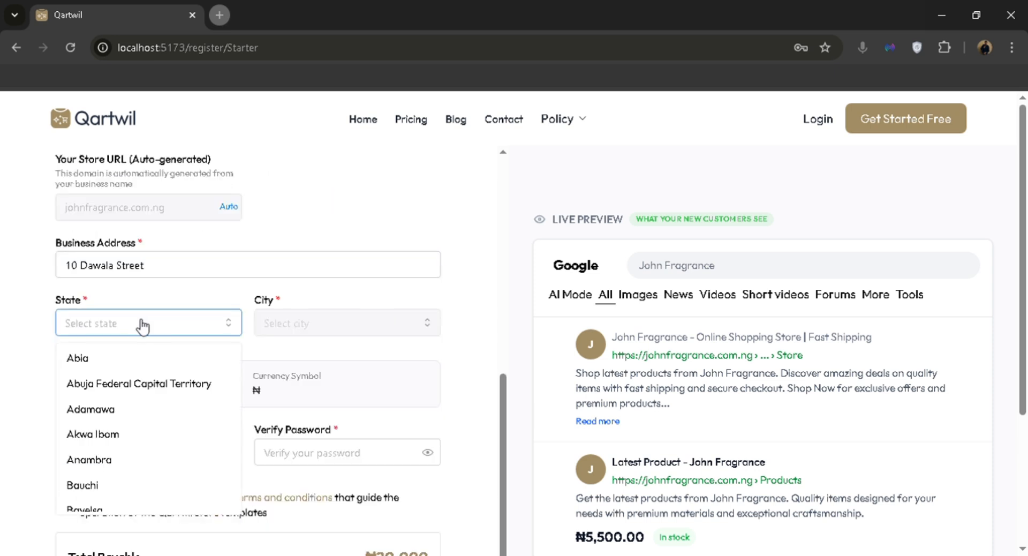
click(127, 408)
click(326, 327)
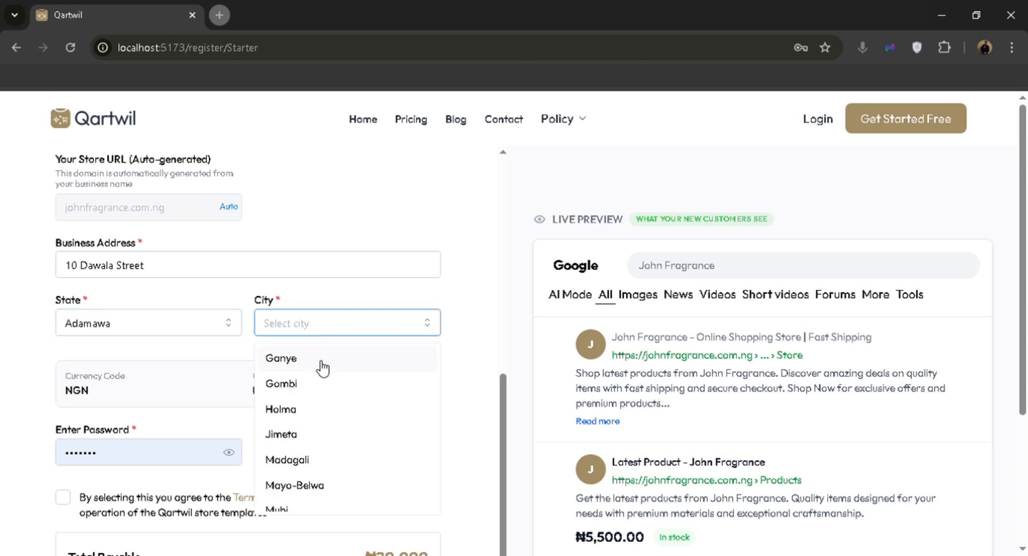
click(311, 383)
Set and confirm the account password and accept the terms and conditions.
key(Tab)
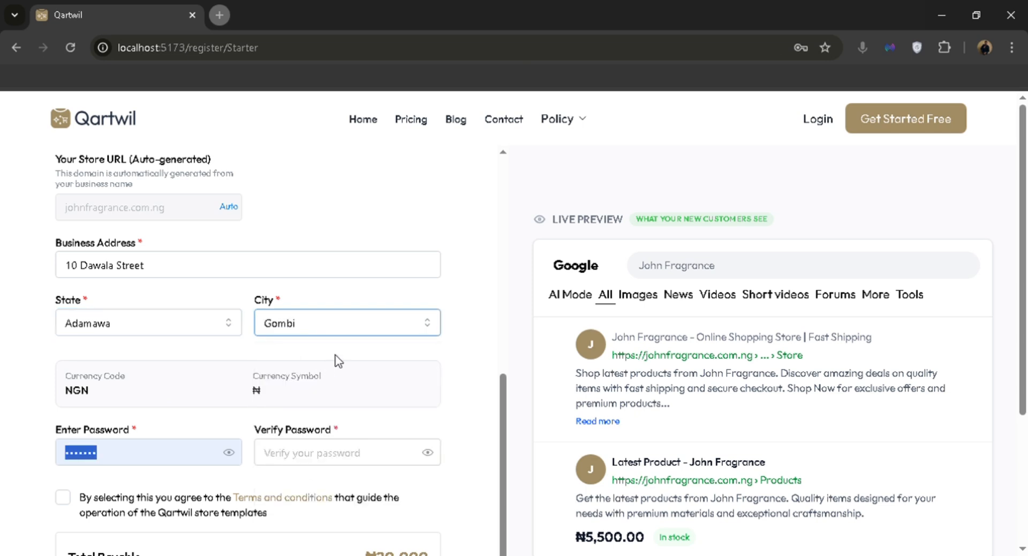
text(1)
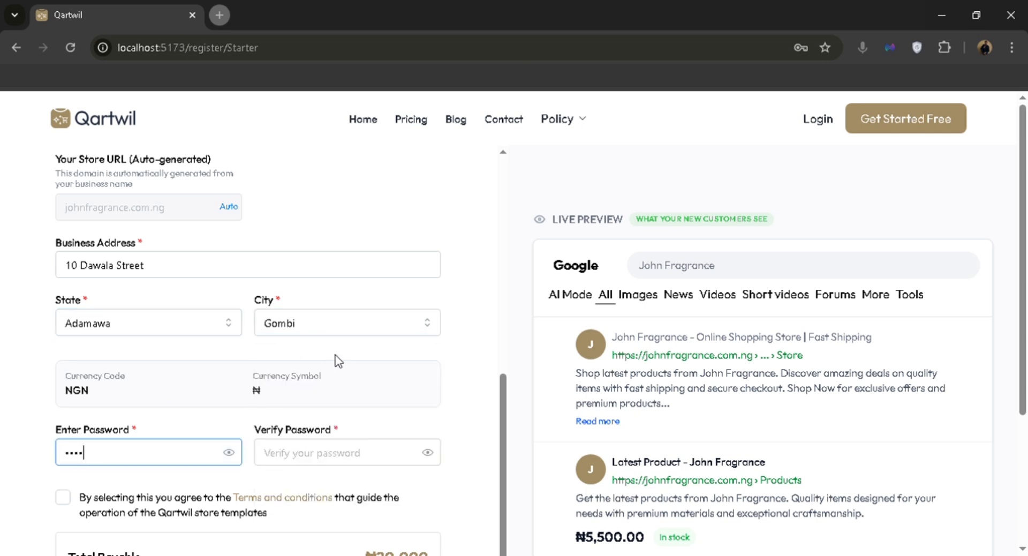
key(Tab)
text(1)
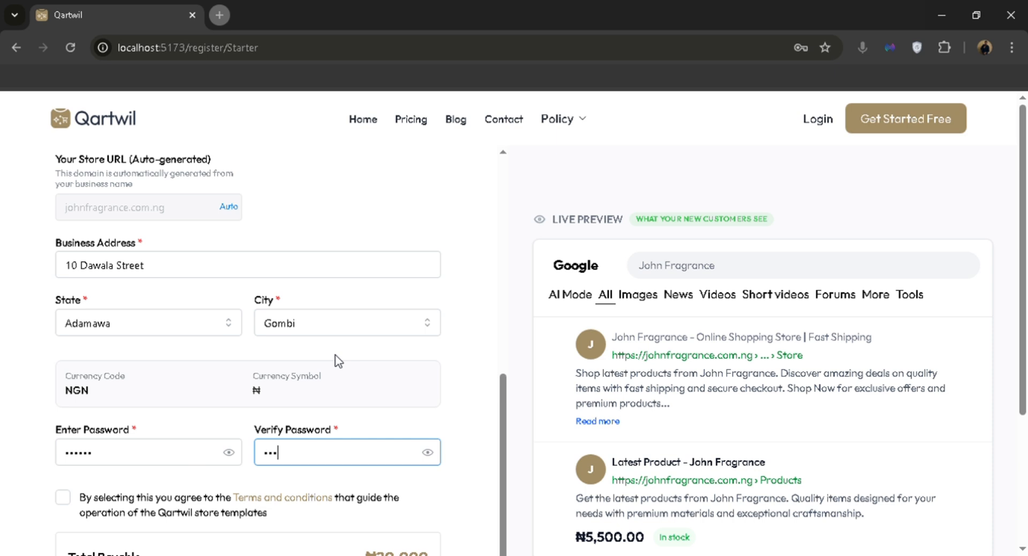
text(23456)
scroll(361, 365, down, 2)
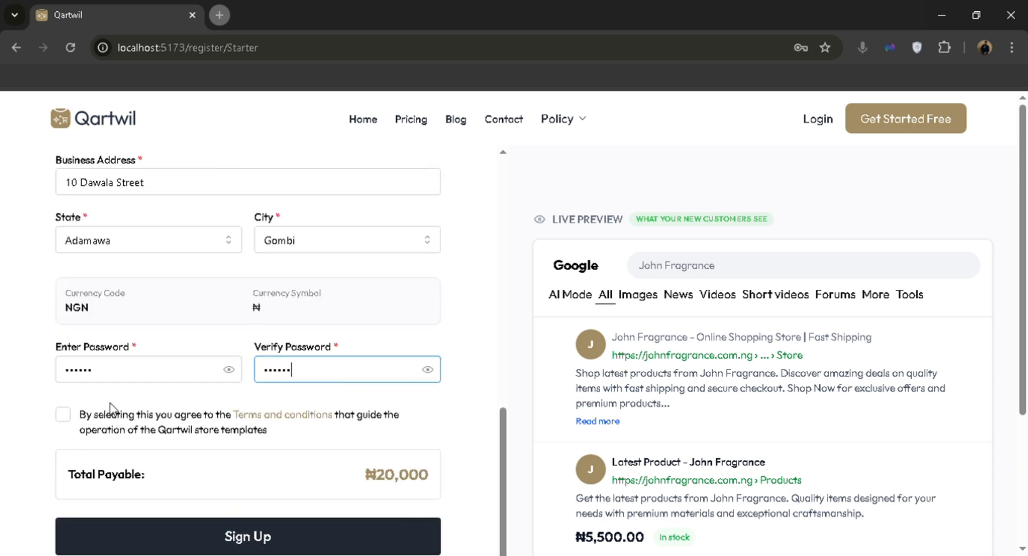
click(62, 414)
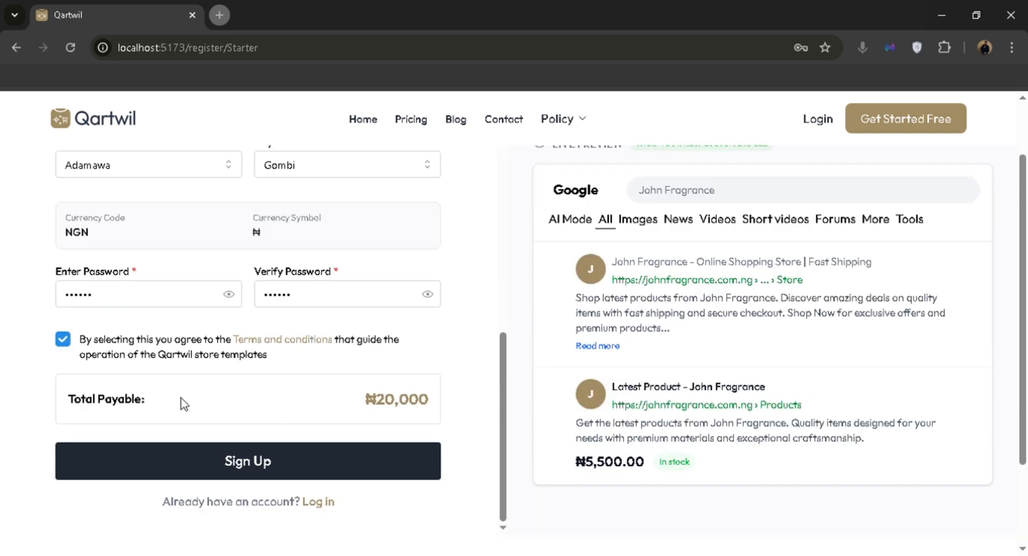
scroll(181, 402, down, 2)
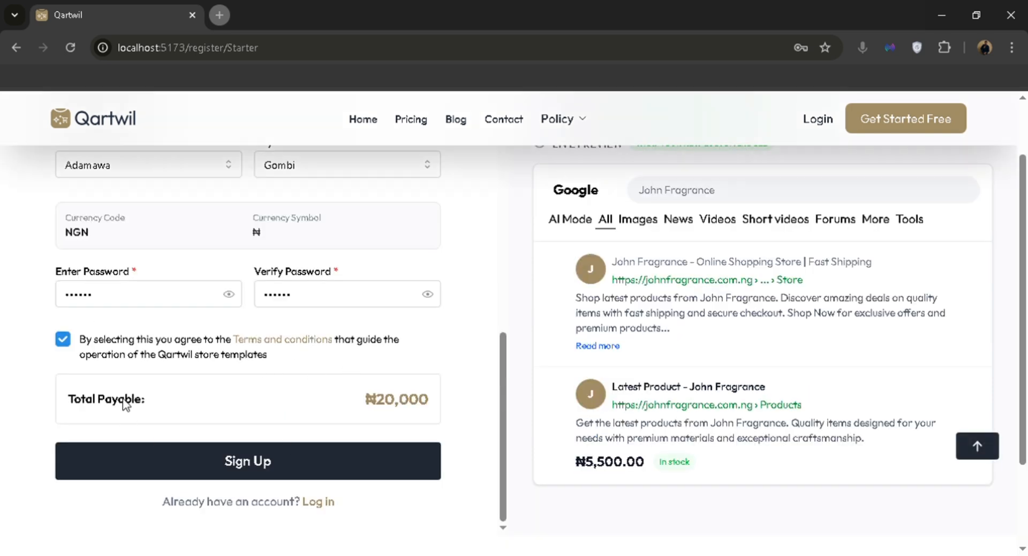
scroll(375, 397, down, 2)
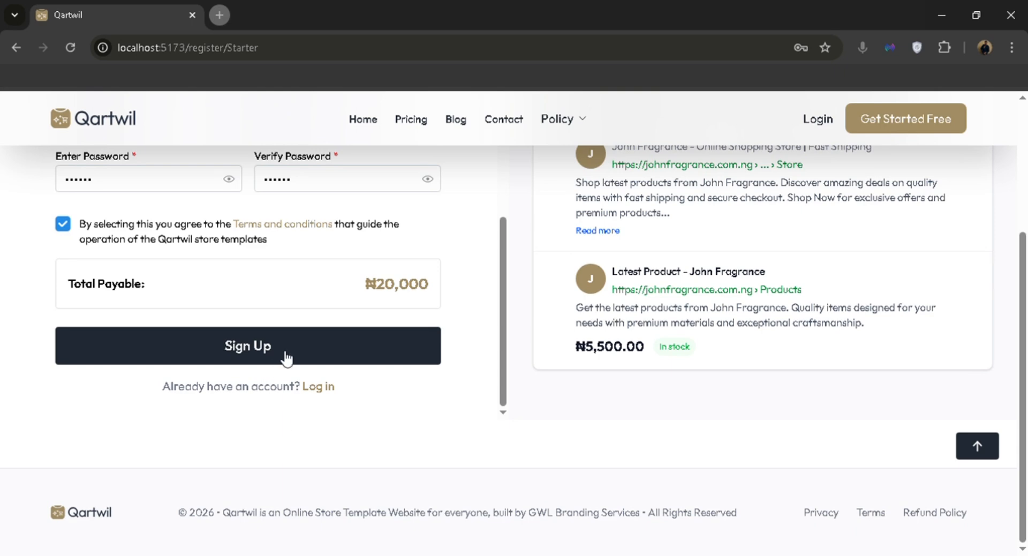
Submit the completed Starter registration with the Sign Up button.
click(287, 356)
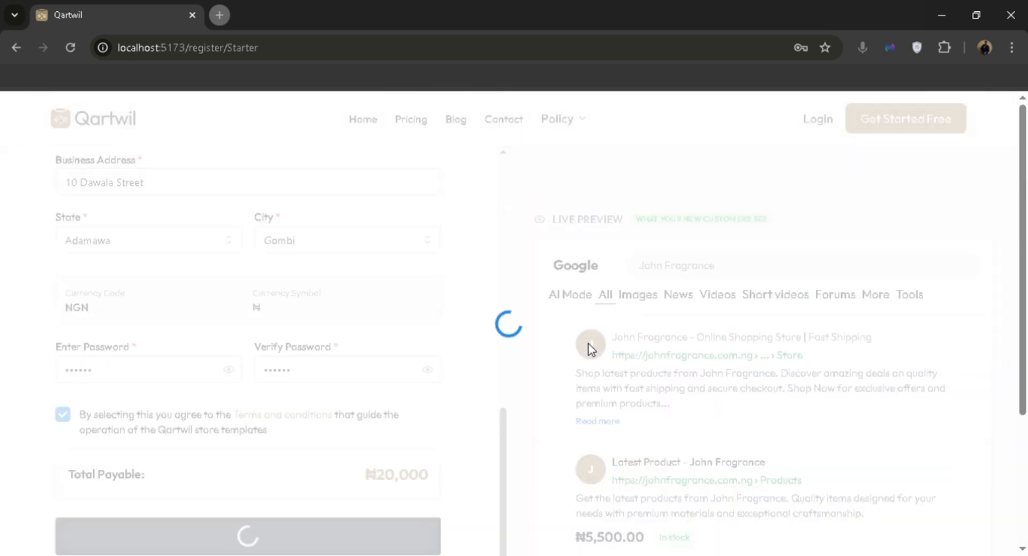